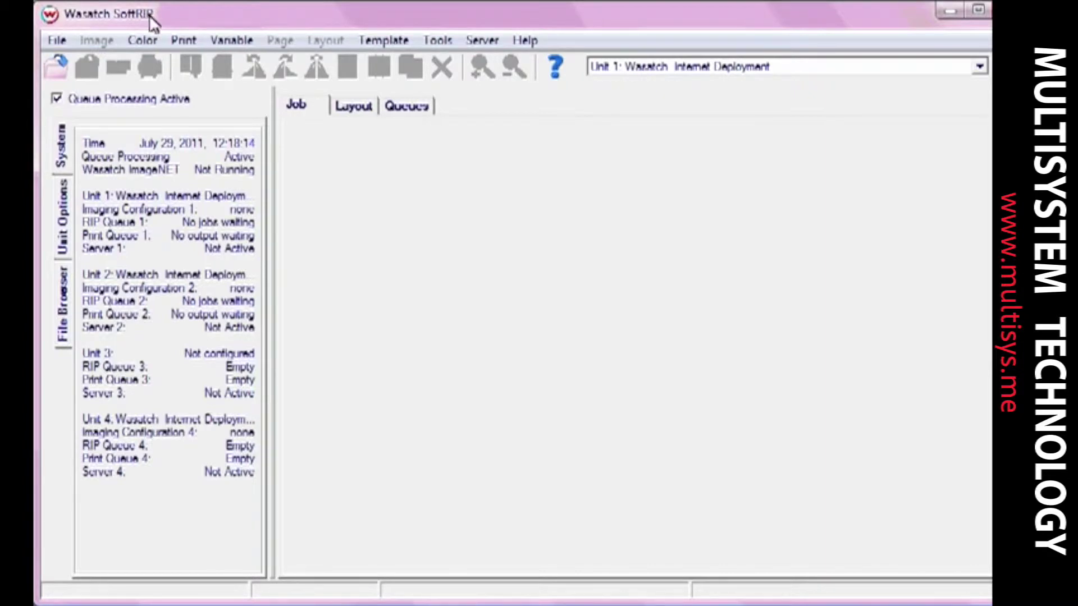
- Select Print Unit 2 and set its printer model to Summa S Class Series
left_click(978, 65)
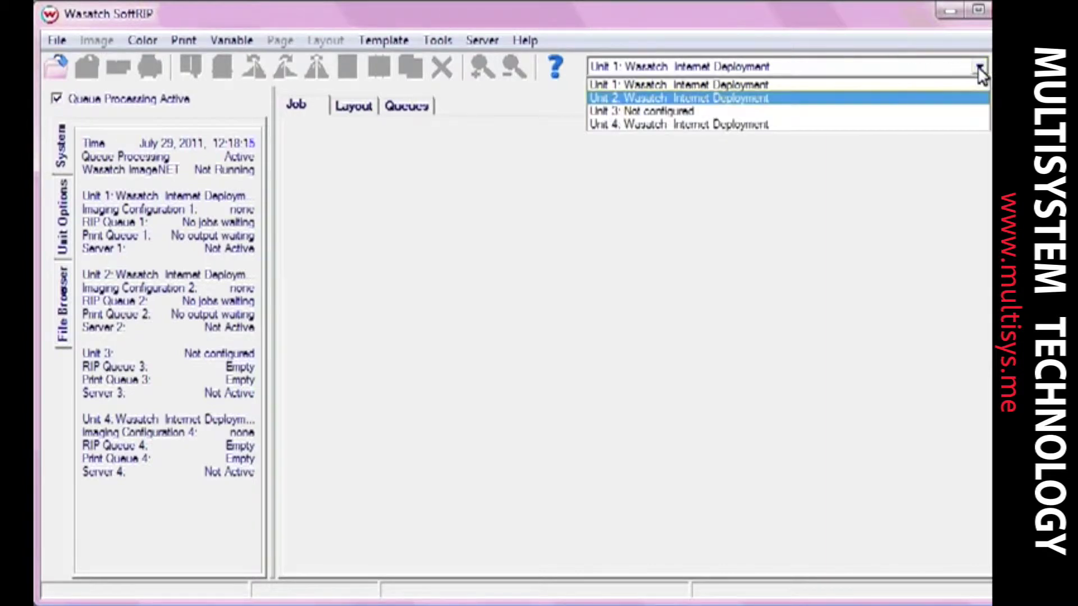
left_click(959, 95)
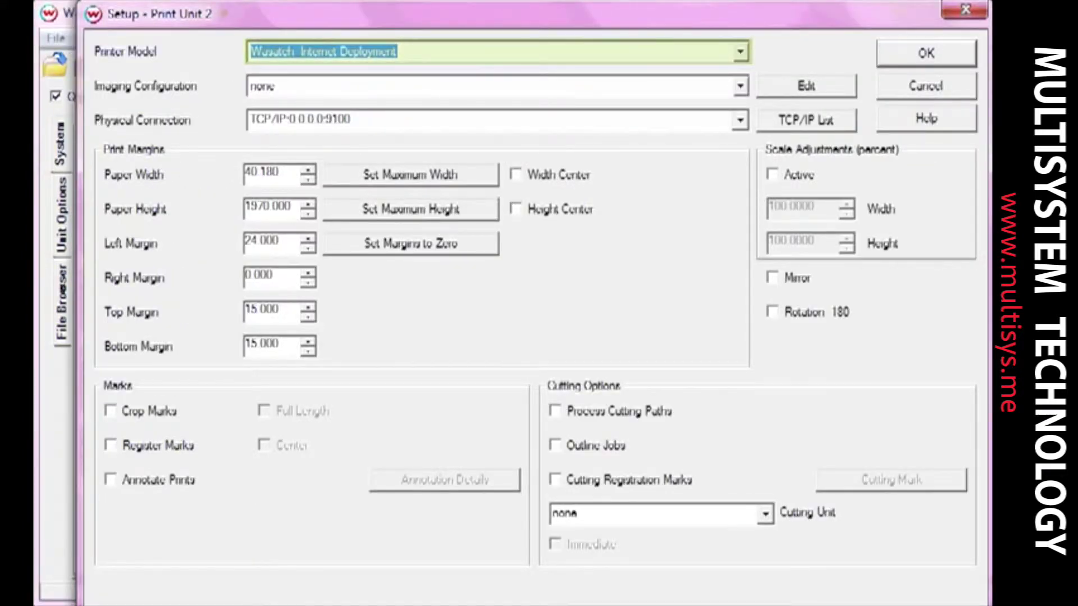
left_click(740, 52)
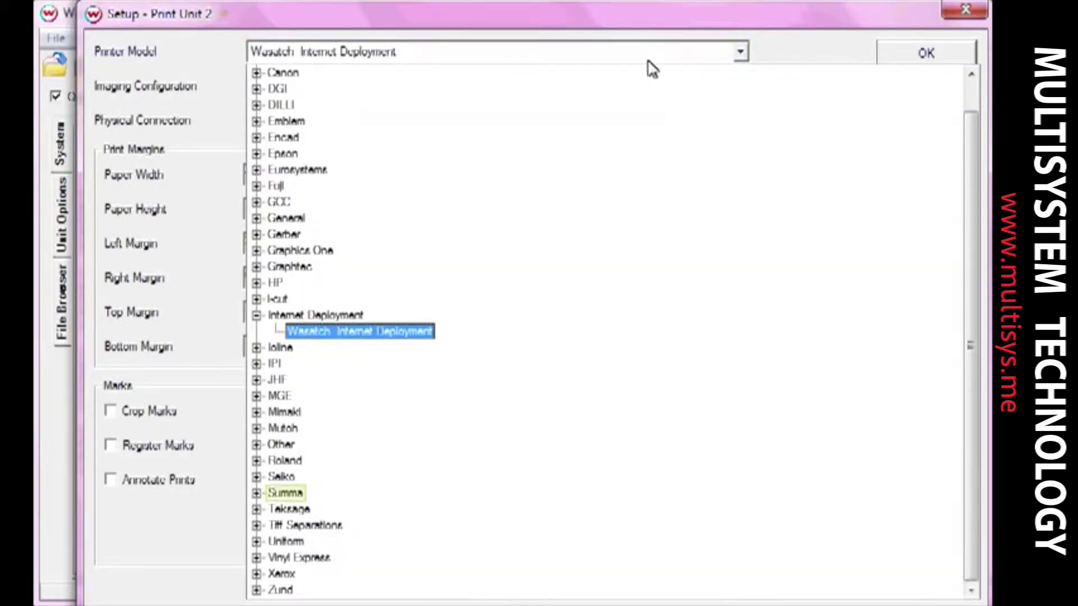
left_click(256, 493)
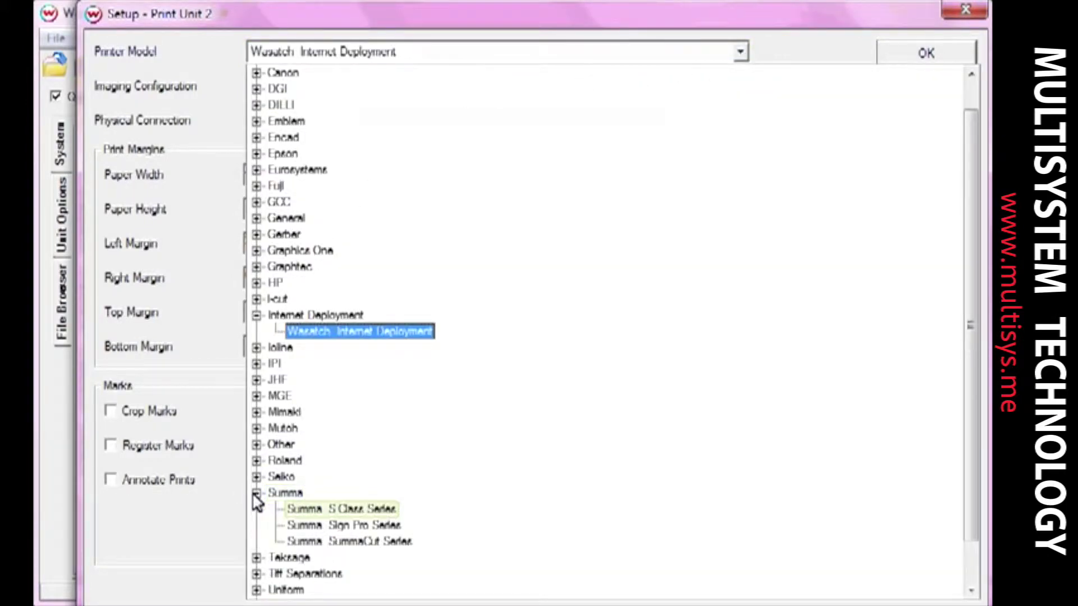
left_click(362, 508)
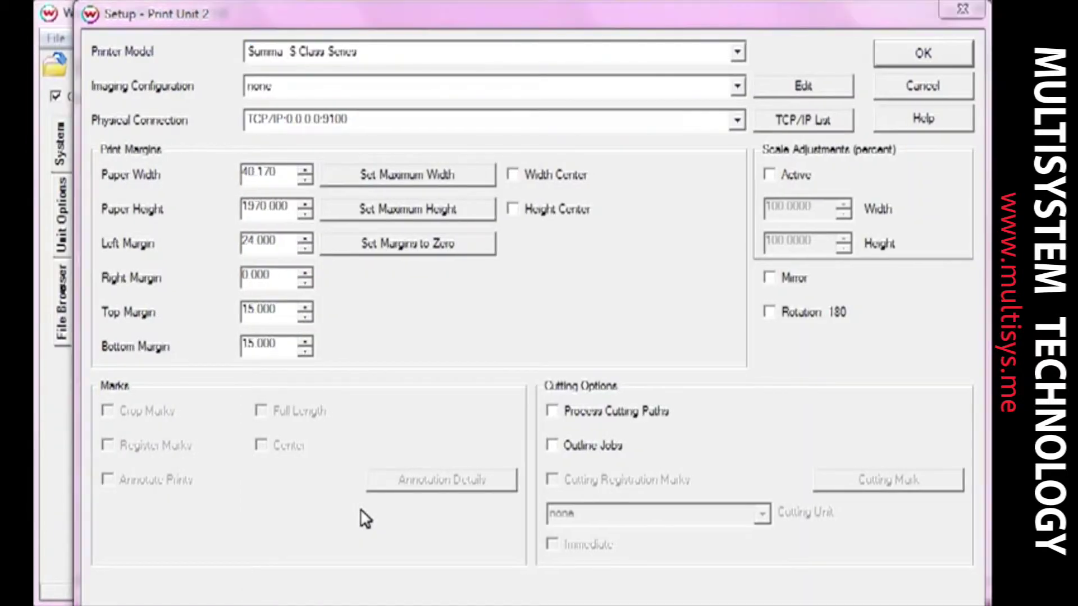
- Enable Read Barcode Job Via Front Panel in the Summa driver properties
left_click(806, 88)
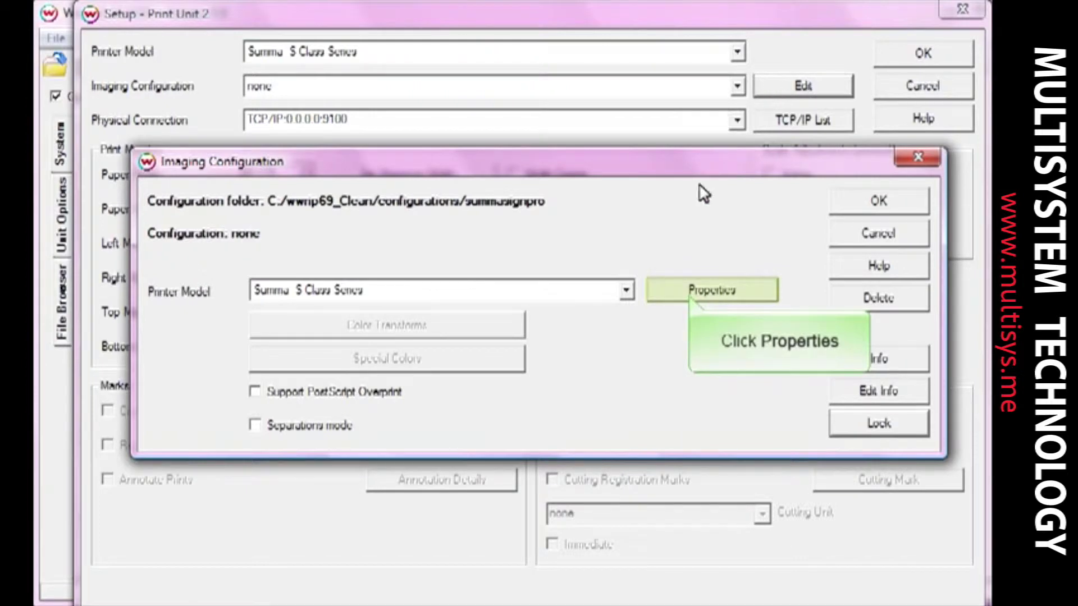
left_click(689, 291)
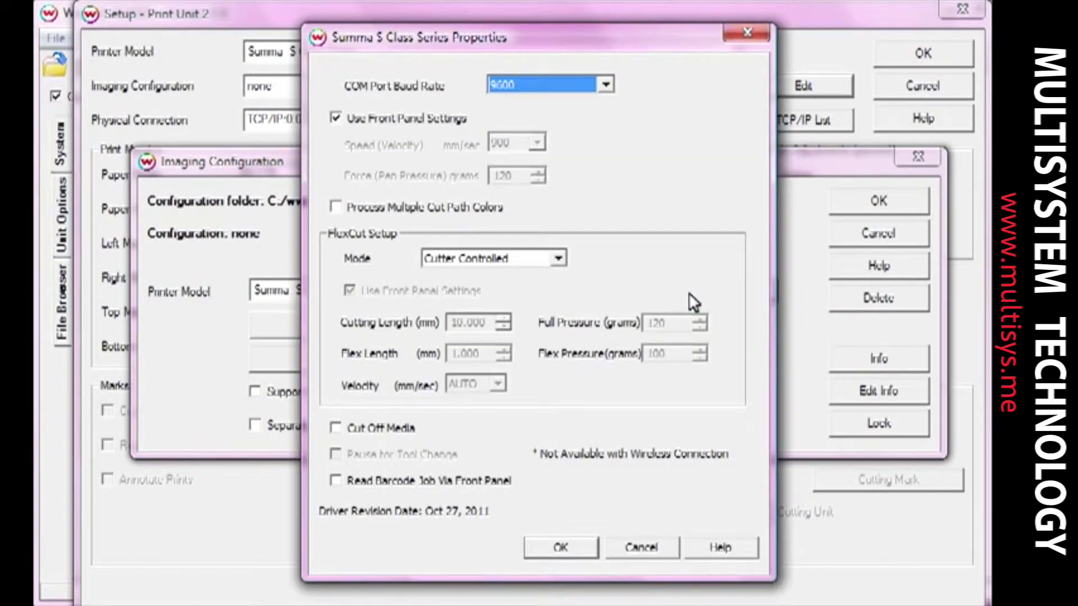
left_click(335, 481)
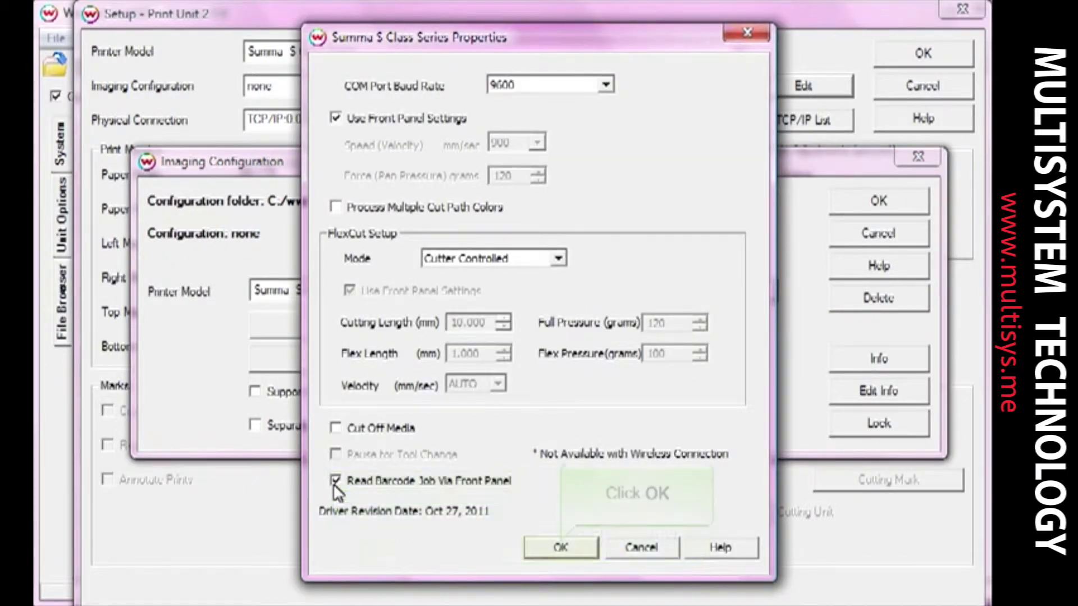
left_click(561, 544)
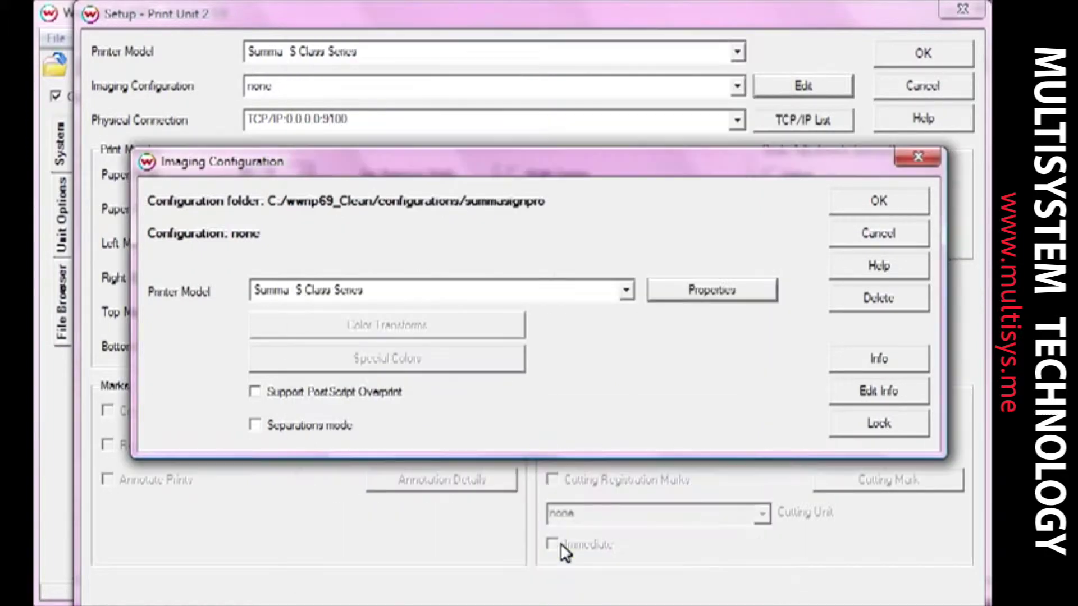
- Save the imaging configuration under the name summaBarcode
left_click(869, 204)
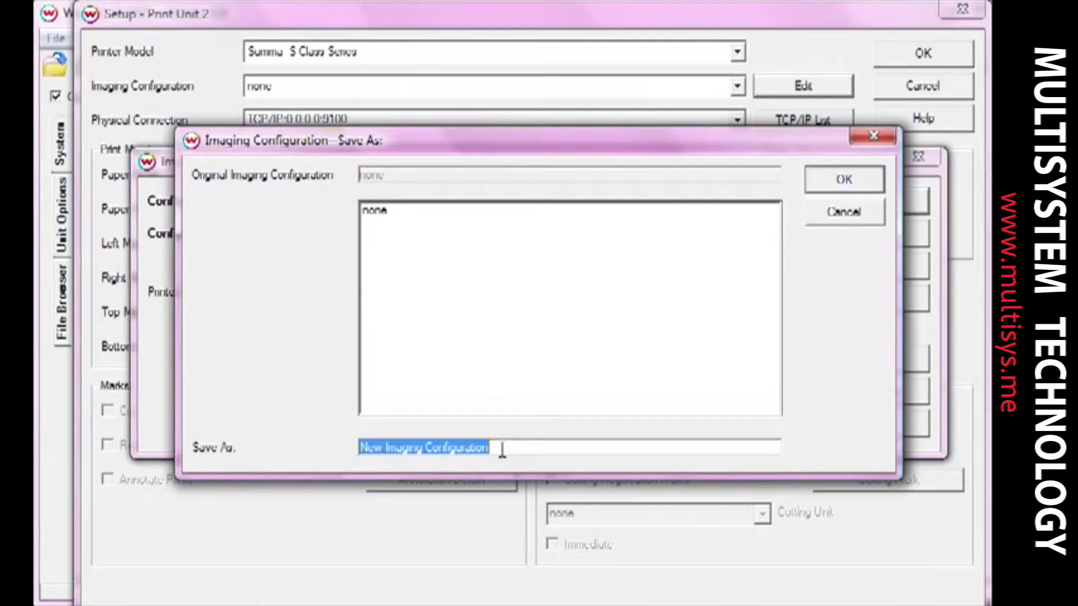
left_click_drag(502, 449, 349, 446)
type("summaBarcode")
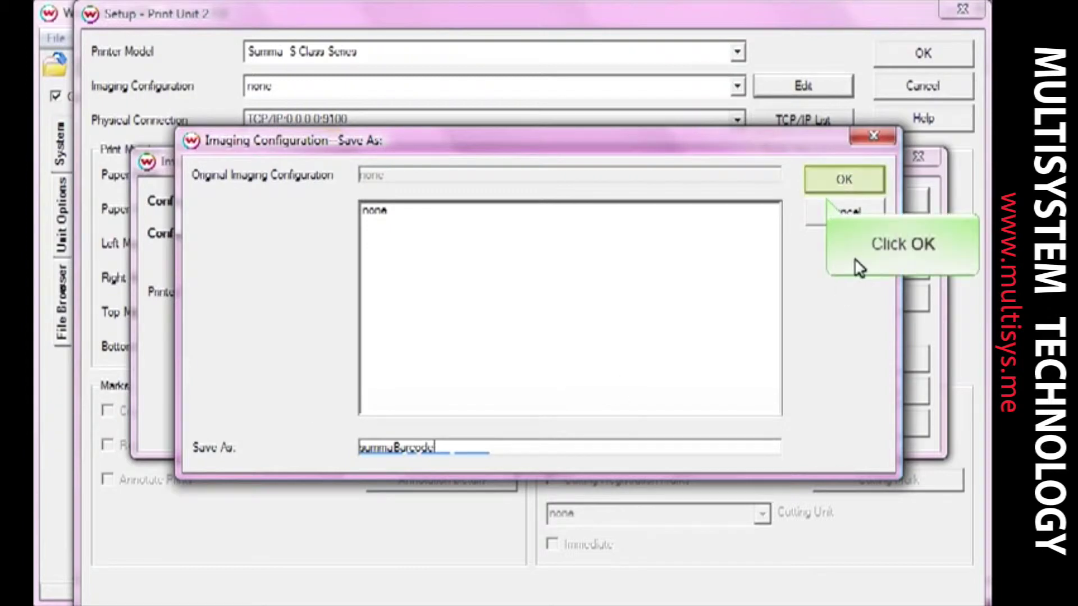
left_click(878, 178)
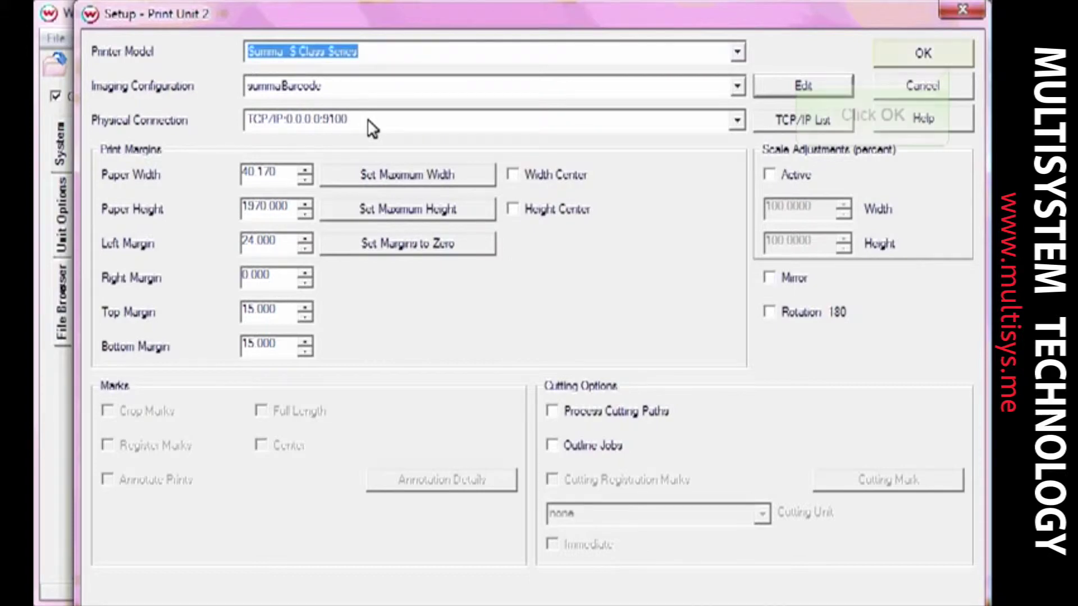
- Apply the Unit 2 setup, then set Unit 1's printer model to HP Designjet L25500 42in
left_click(958, 52)
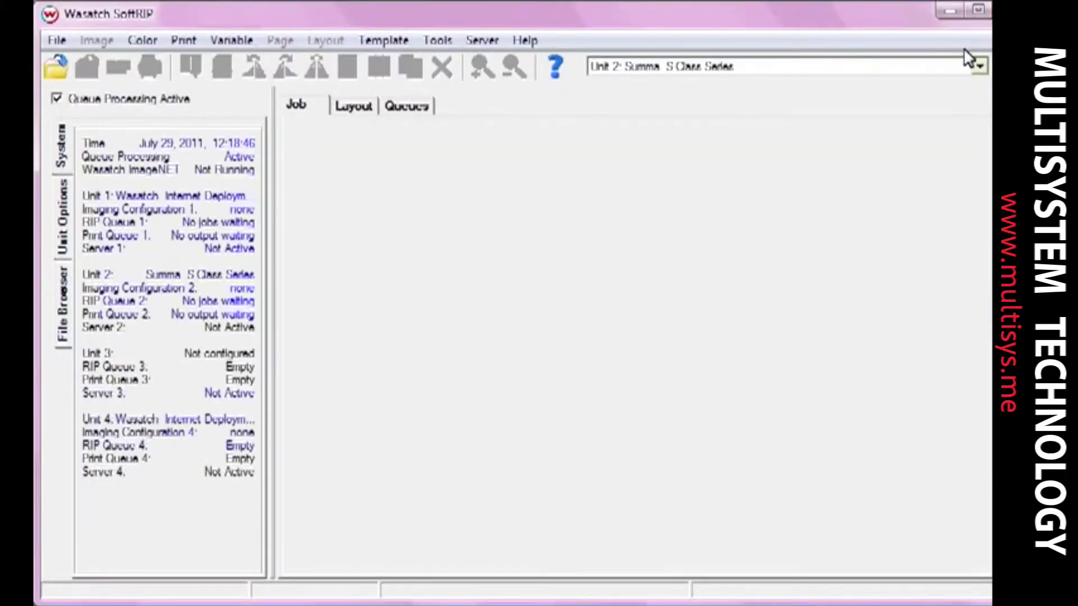
left_click(978, 65)
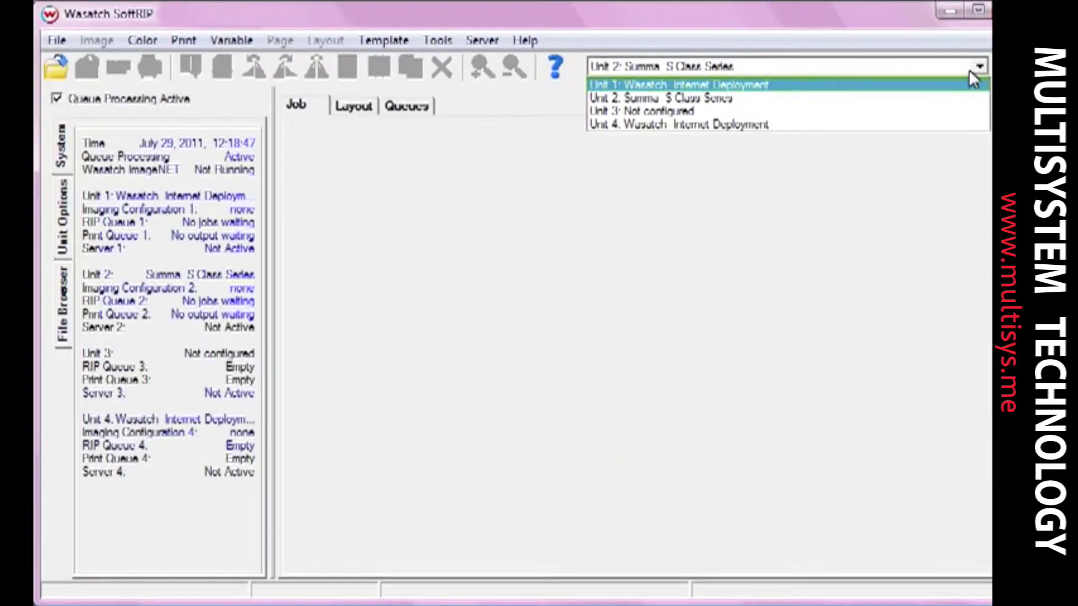
left_click(968, 84)
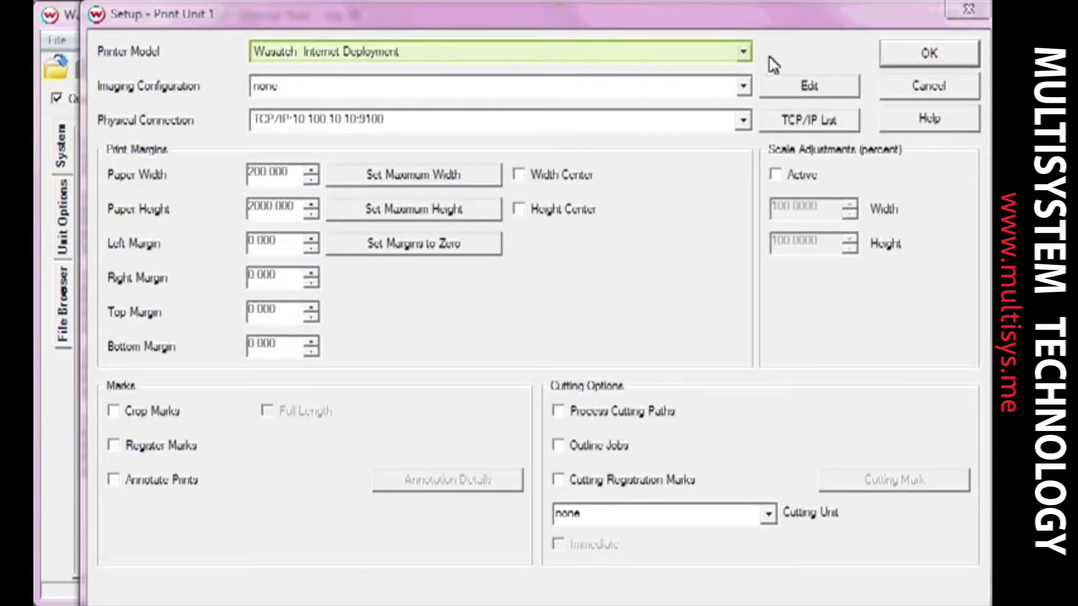
left_click(743, 53)
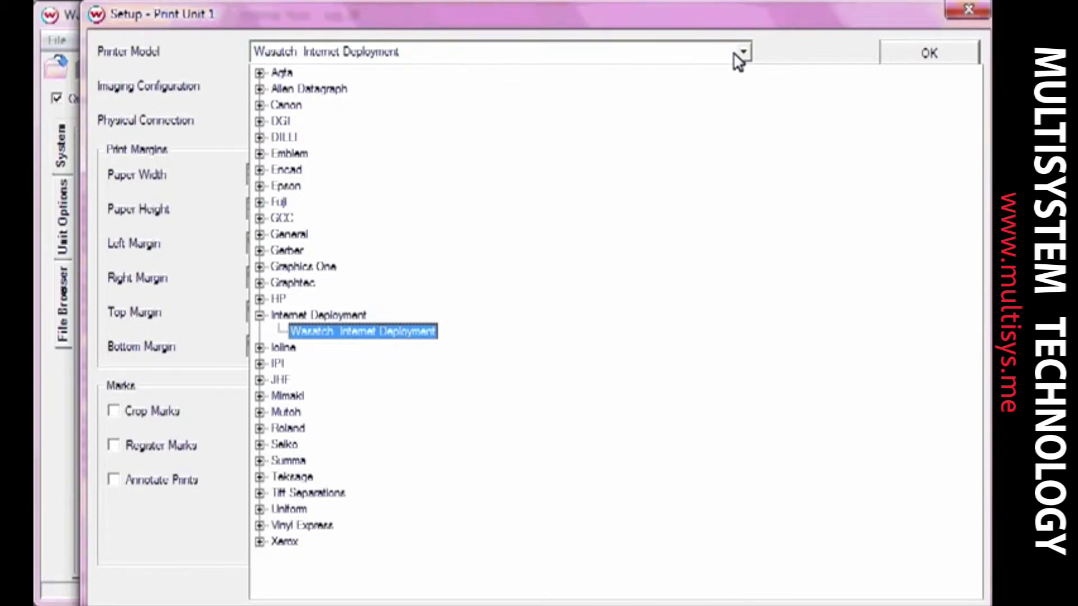
left_click(260, 299)
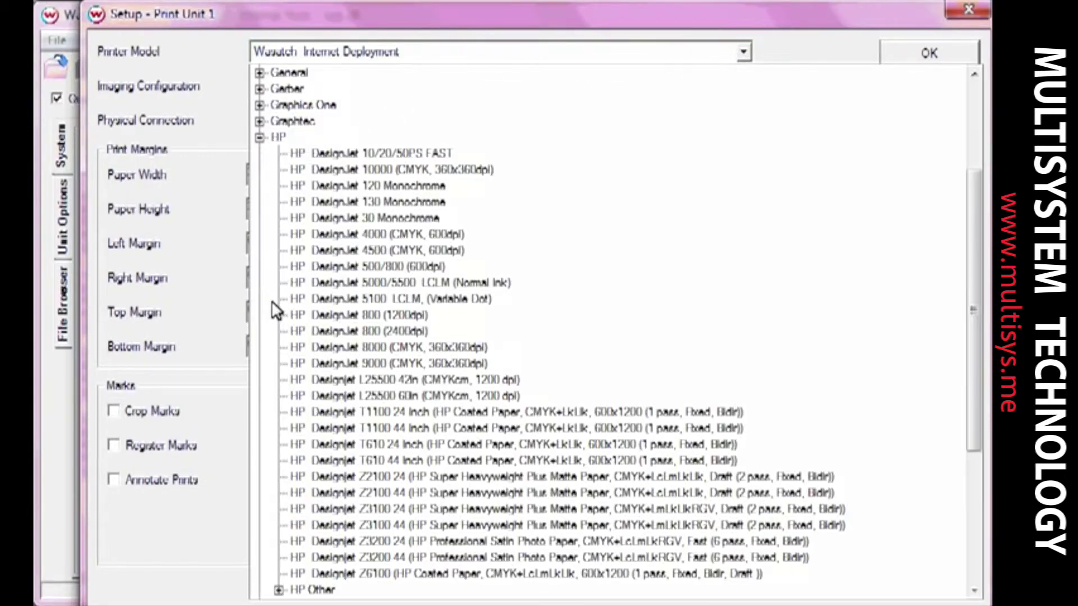
left_click(306, 380)
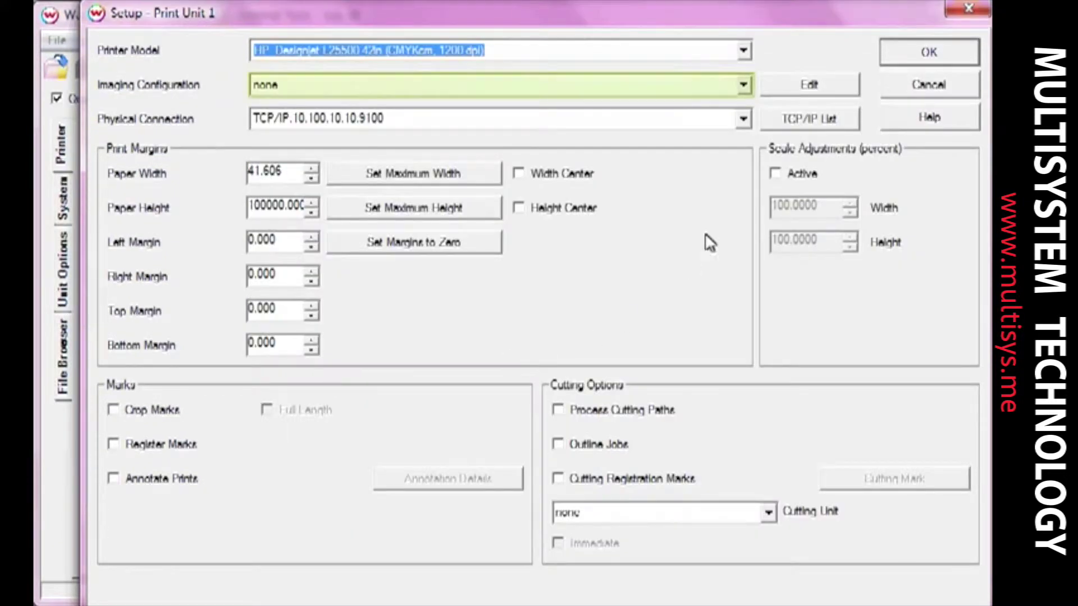
- Use the 600v_LcLm_Air_Release_Adhesive_Gloss_Cast_Vinyl configuration, keep TCP/IP, and enable cutting registration marks
left_click(743, 85)
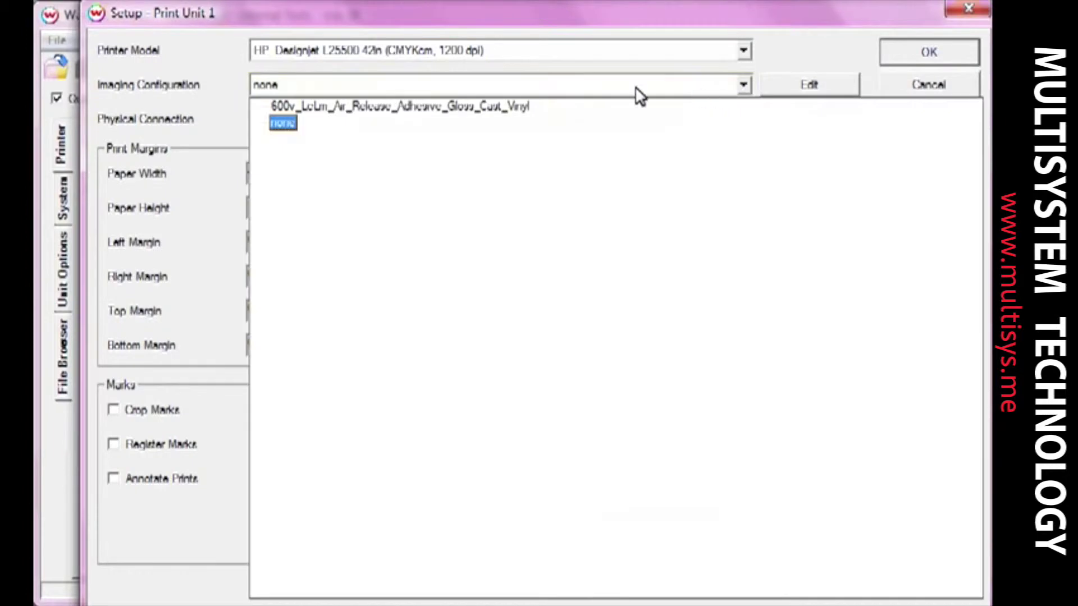
left_click(507, 107)
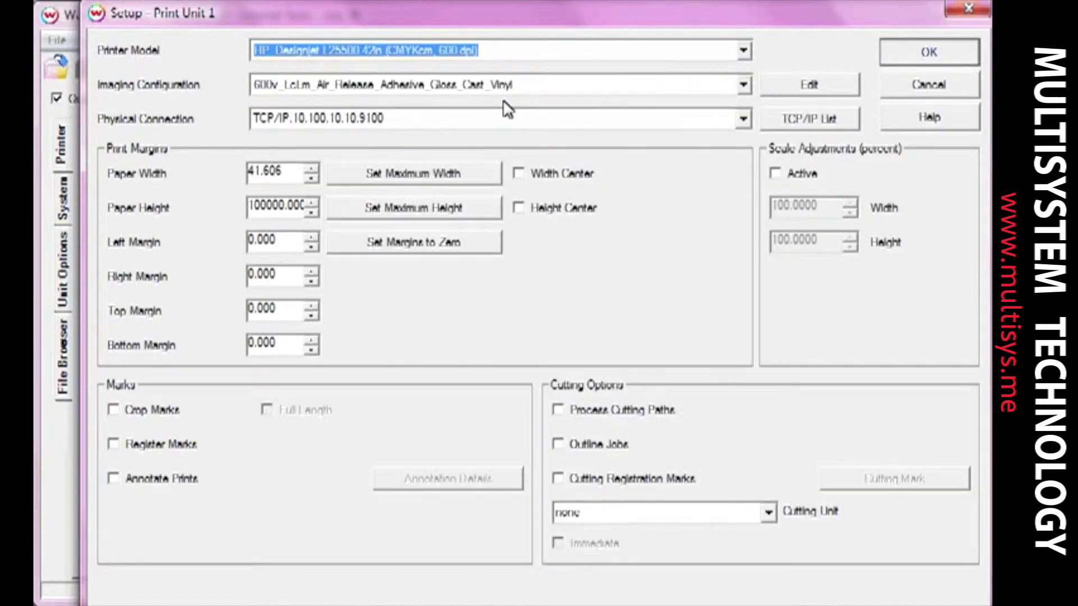
left_click(744, 119)
left_click(387, 137)
left_click(558, 479)
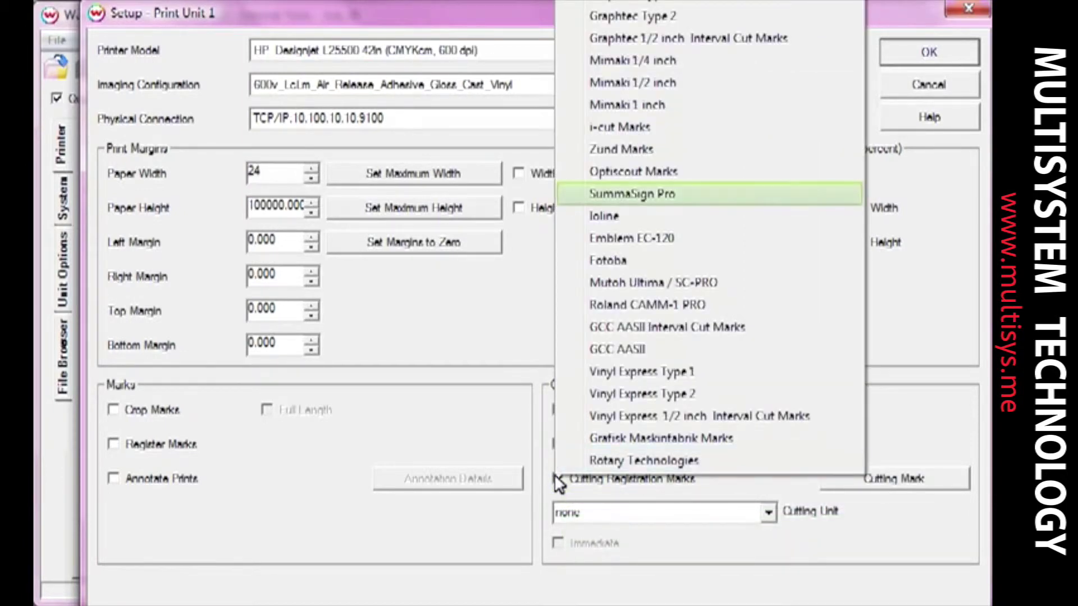
- Use SummaSign Pro OPOS XY with Barcode marks and set Unit 2: Summa S Class Series as cutter
left_click(620, 194)
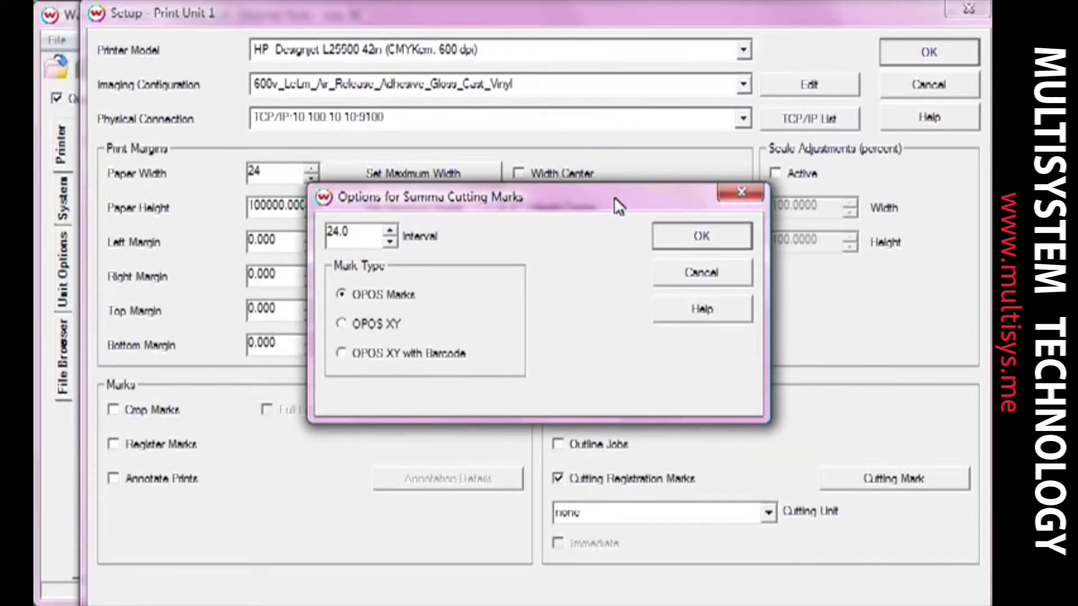
left_click(340, 354)
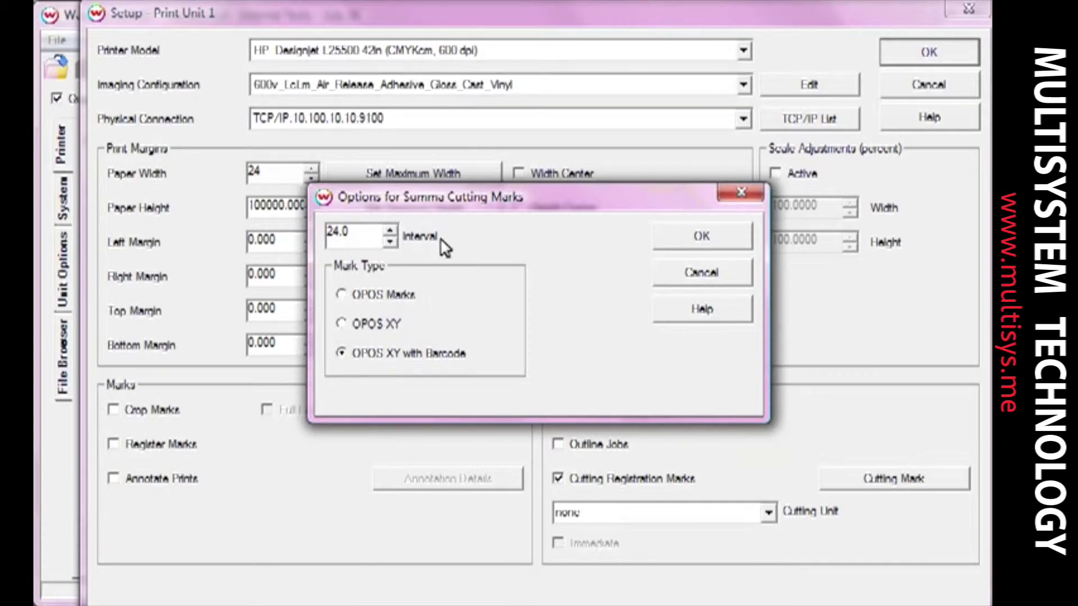
left_click(674, 246)
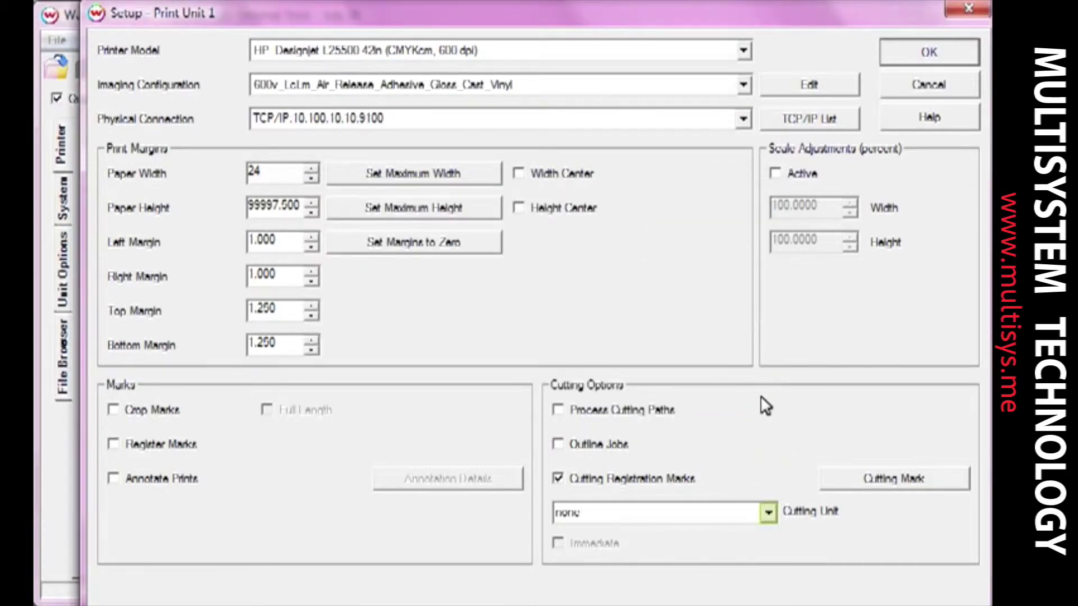
left_click(768, 512)
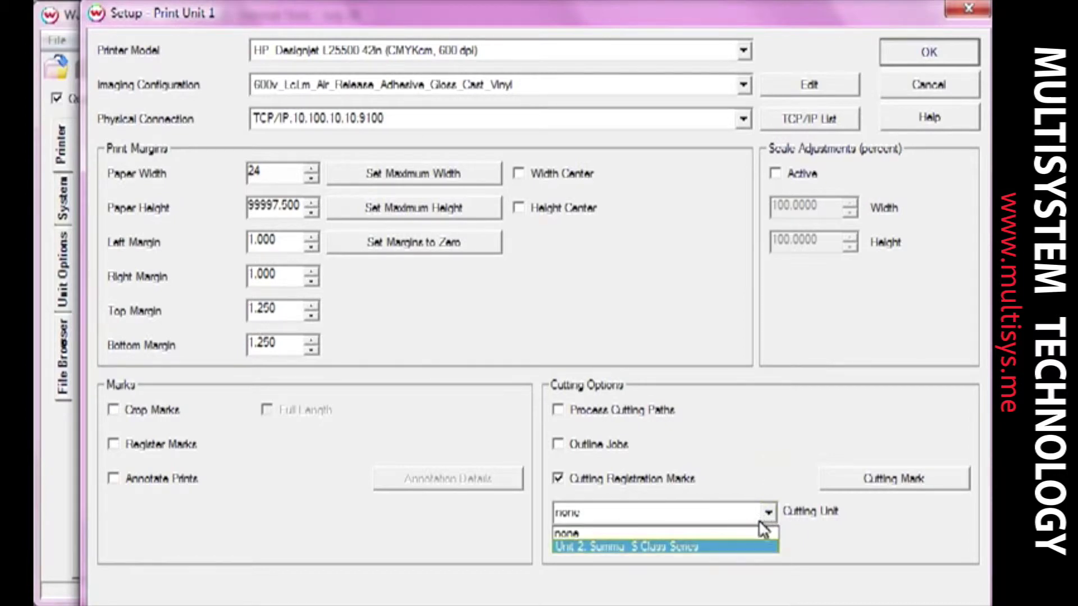
left_click(759, 546)
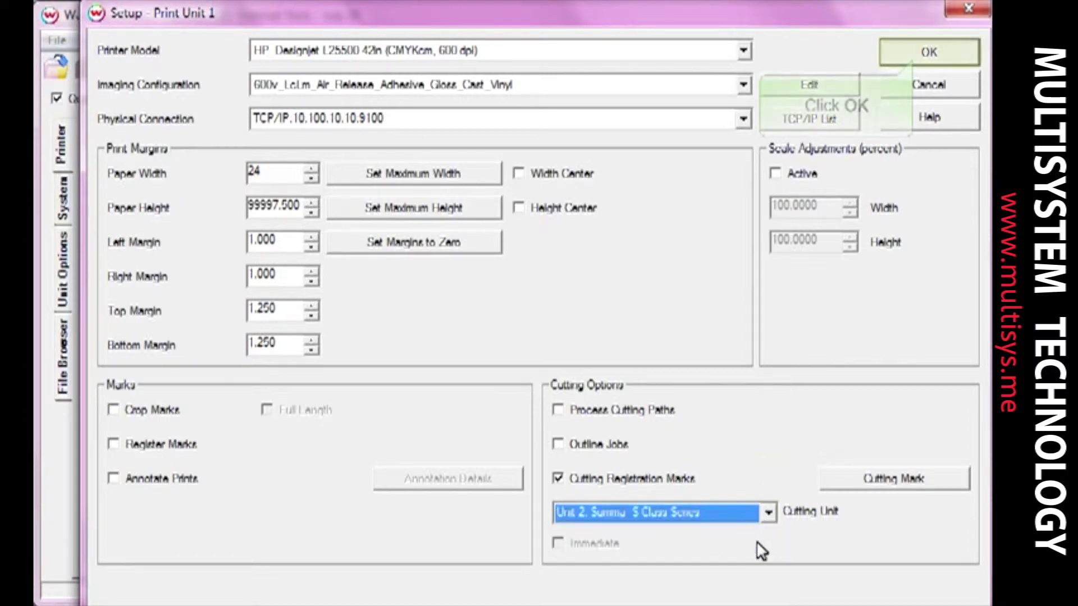
- Save the Unit 1 setup and drag beetleStars.pdf from the File Browser into the Job area
left_click(915, 60)
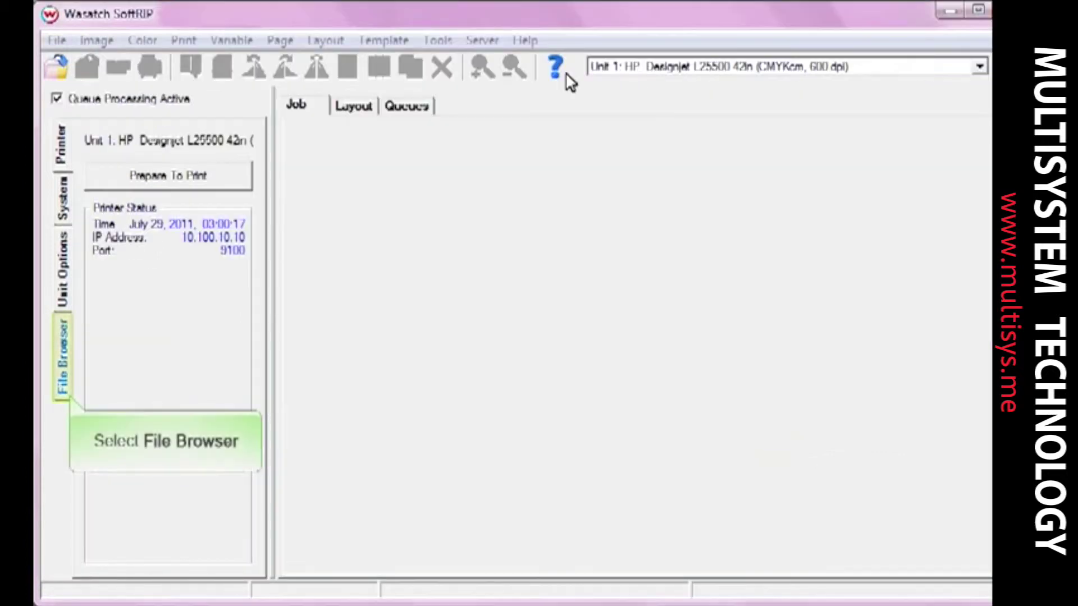
left_click(65, 365)
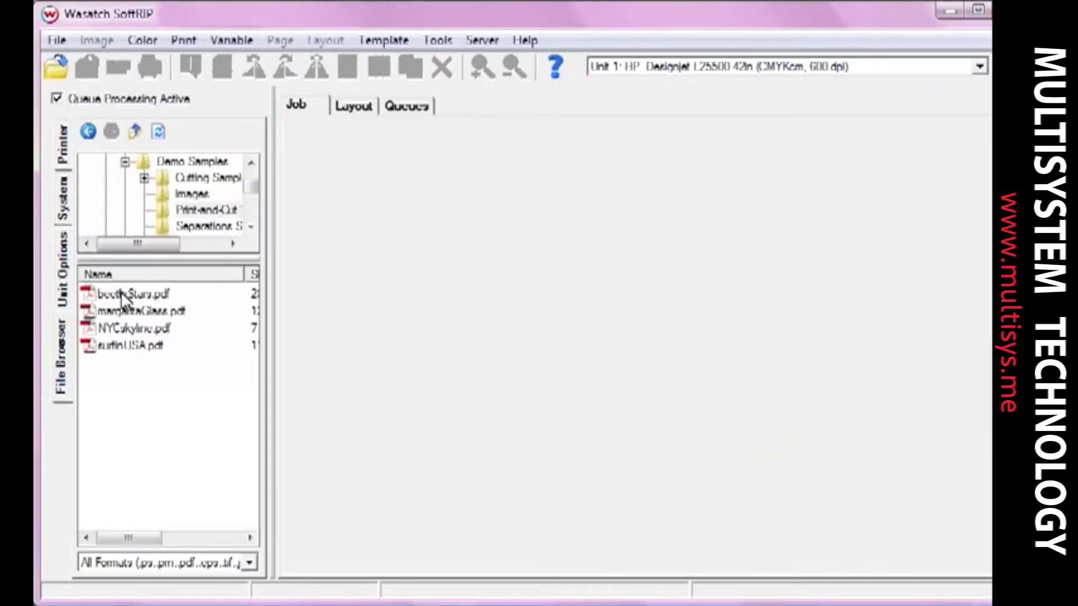
left_click(137, 295)
left_click_drag(163, 303, 499, 356)
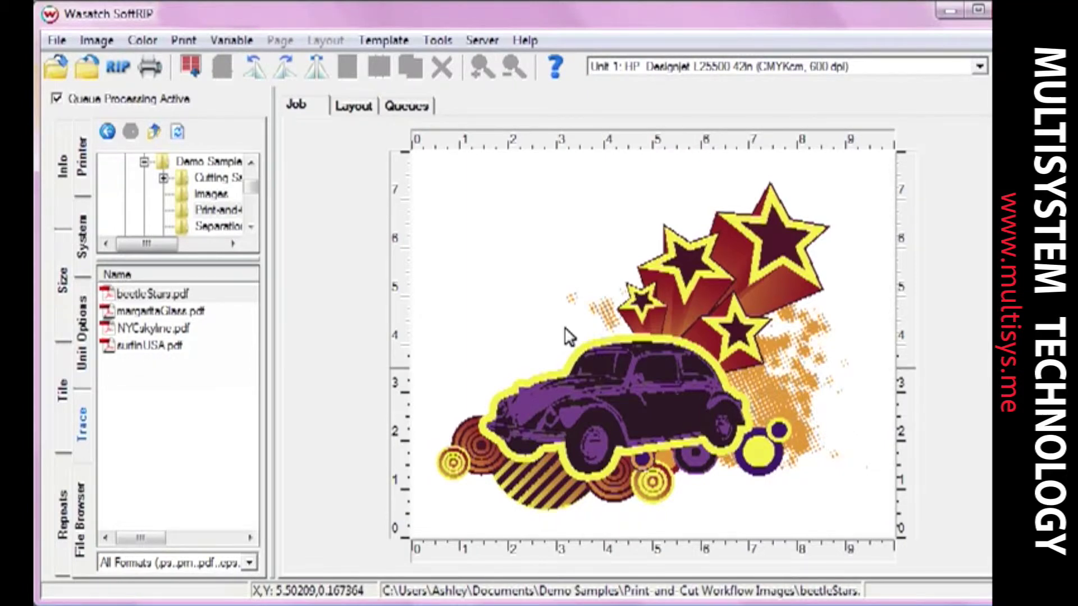
- Trace a cut contour around beetleStars with No Interior Paths and 0.20 Choke/Spread
left_click(84, 441)
left_click(107, 392)
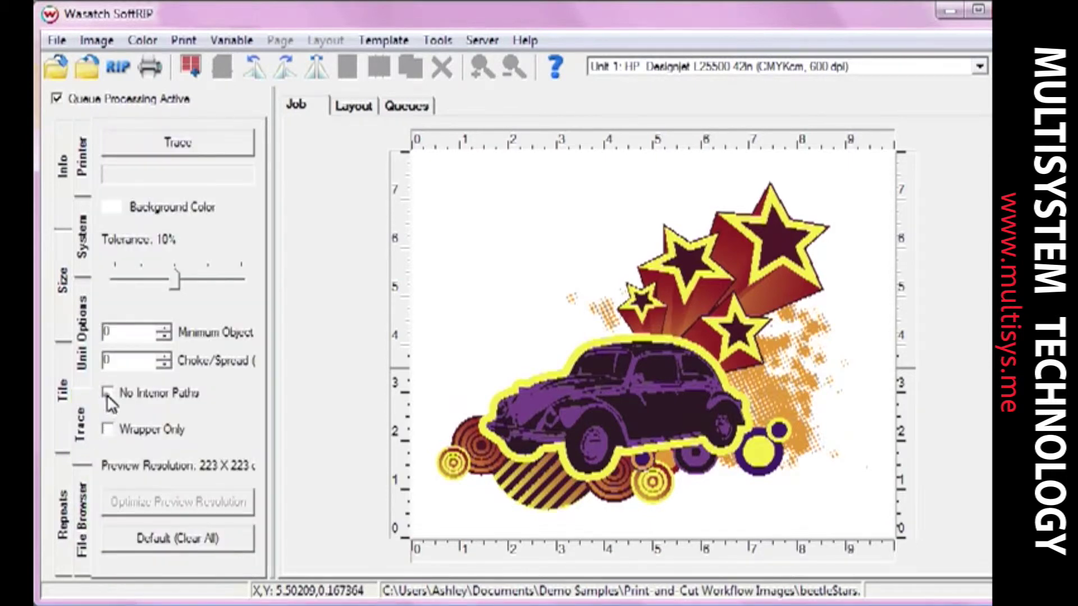
left_click(167, 359)
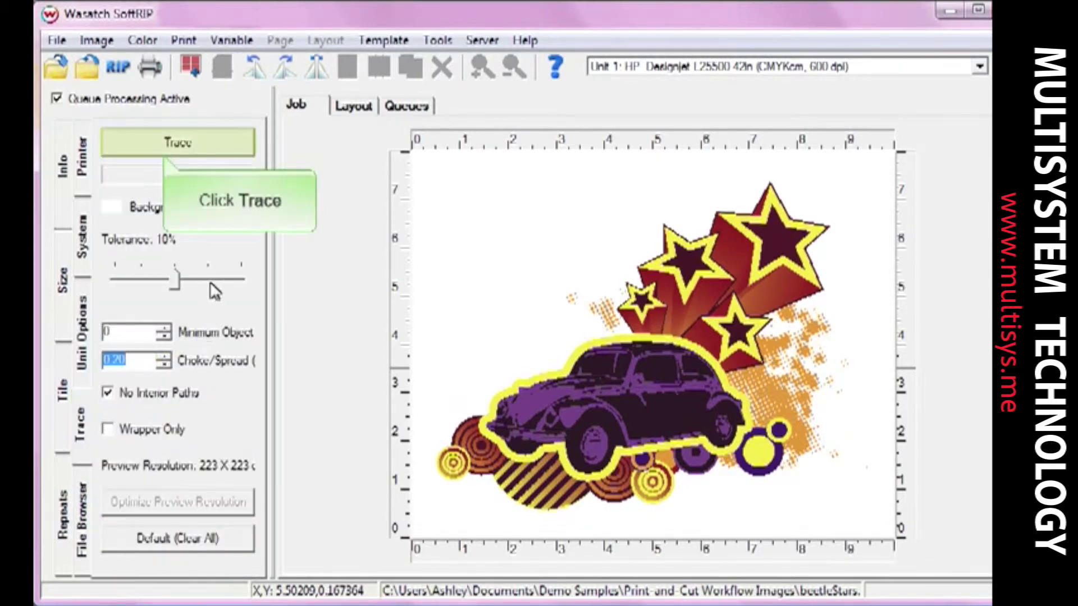
left_click(217, 150)
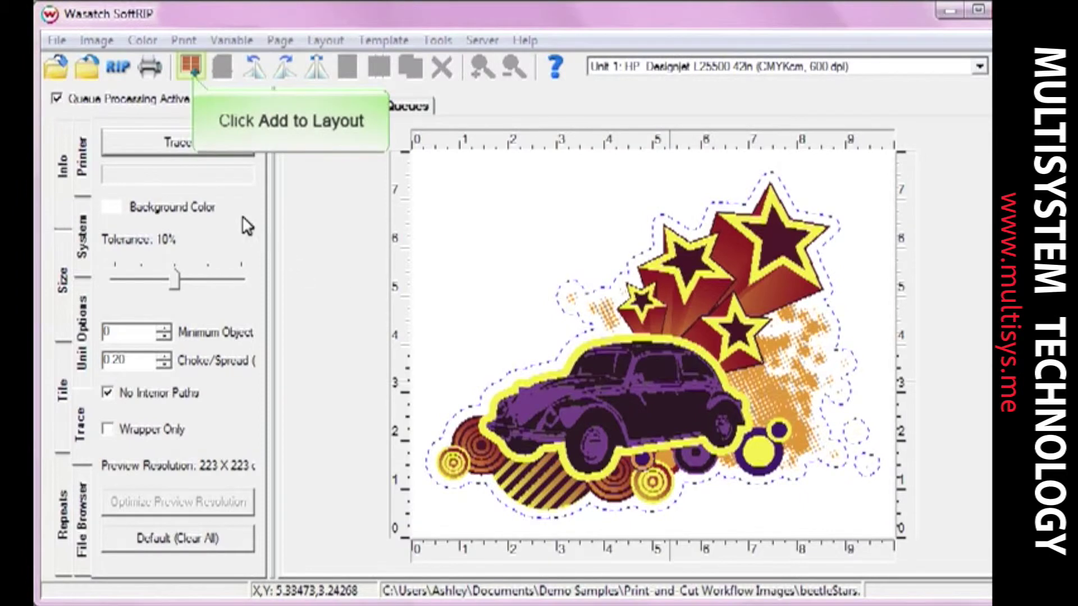
- Send the traced beetleStars job to the layout beside the six margaritaGlass copies
left_click(190, 66)
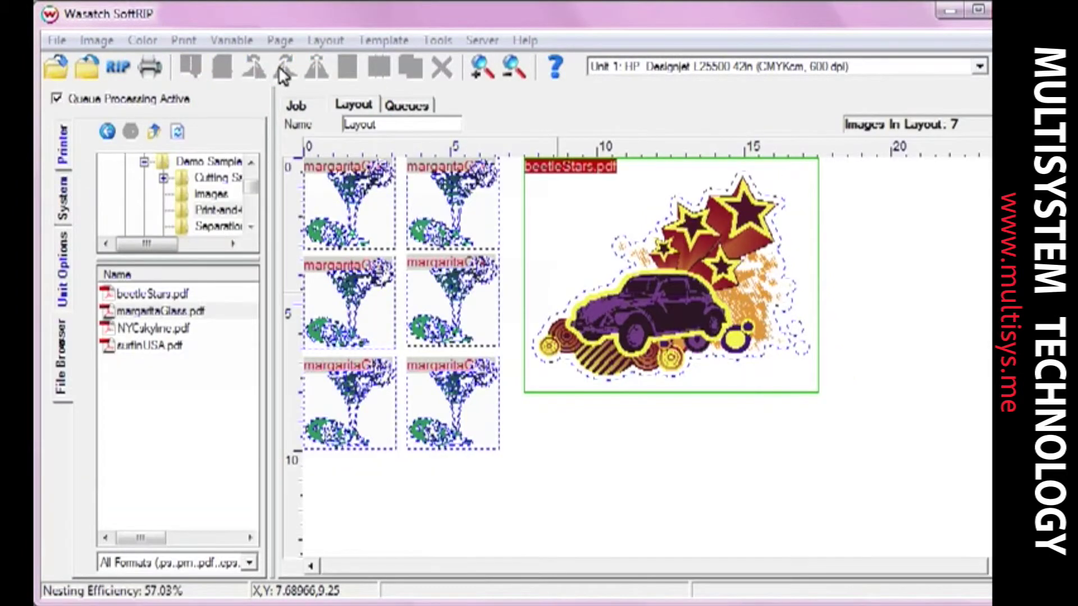